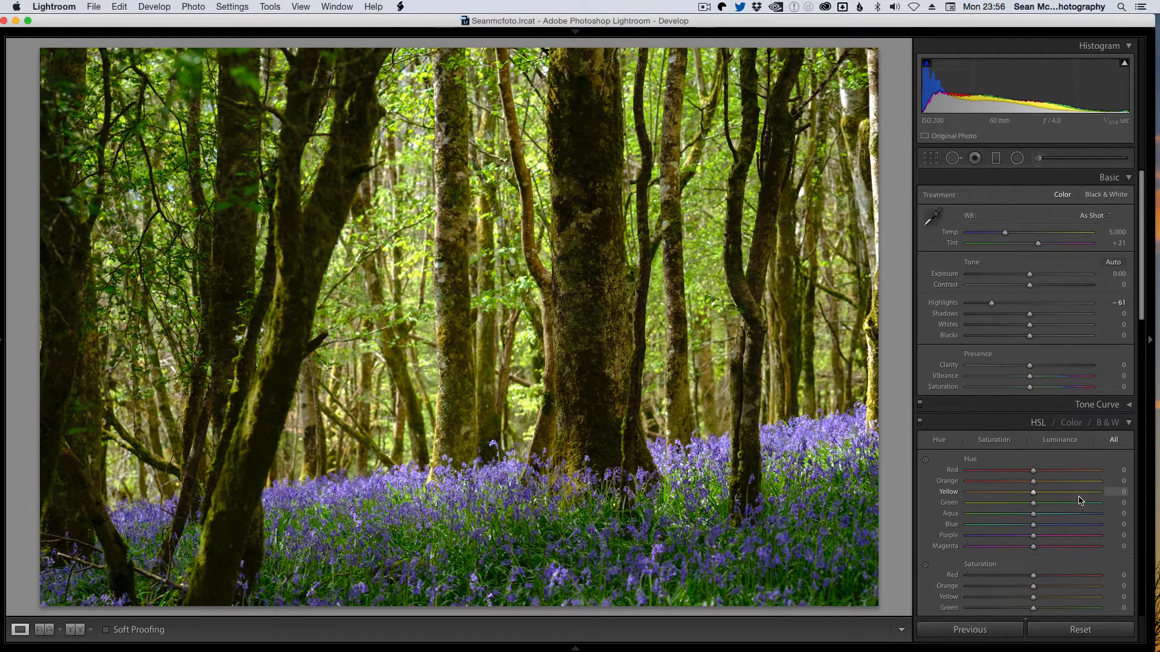
- Lower the photo's Highlights to -72
key("minus")
key("minus")
key("minus")
key("minus")
key("minus")
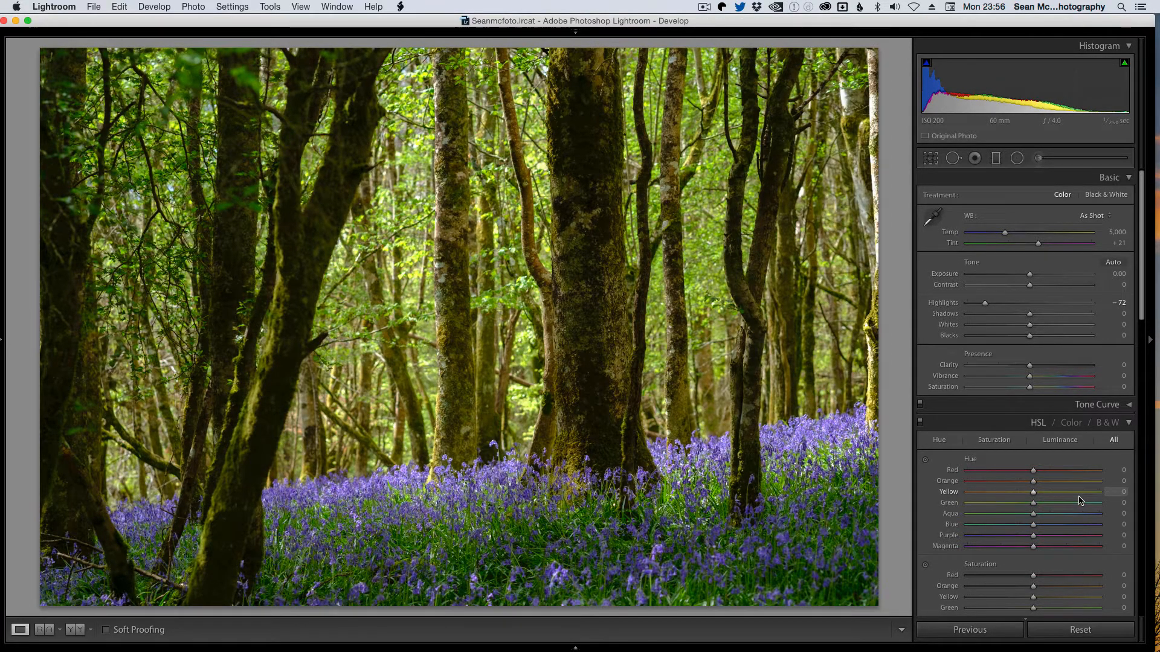
- Raise the Shadows to +70 to open up the dark tree trunks
key("plus")
key("plus")
key("plus")
key("plus")
key("plus")
key("plus")
key("plus")
key("plus")
key("plus")
key("plus")
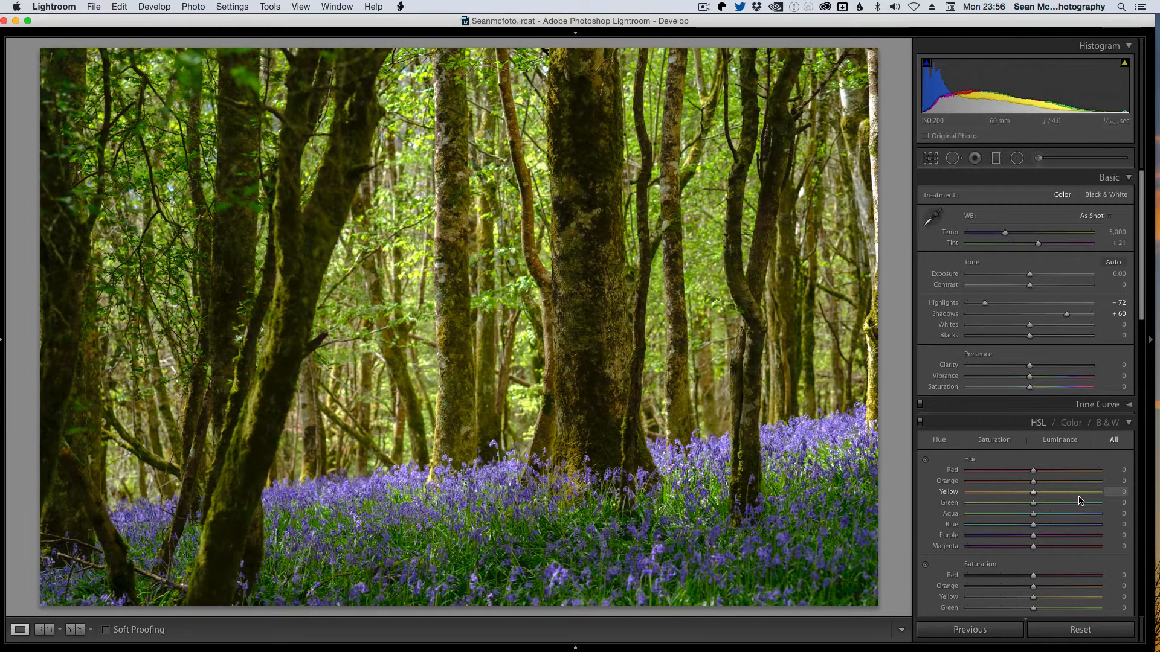
key("plus")
key("plus")
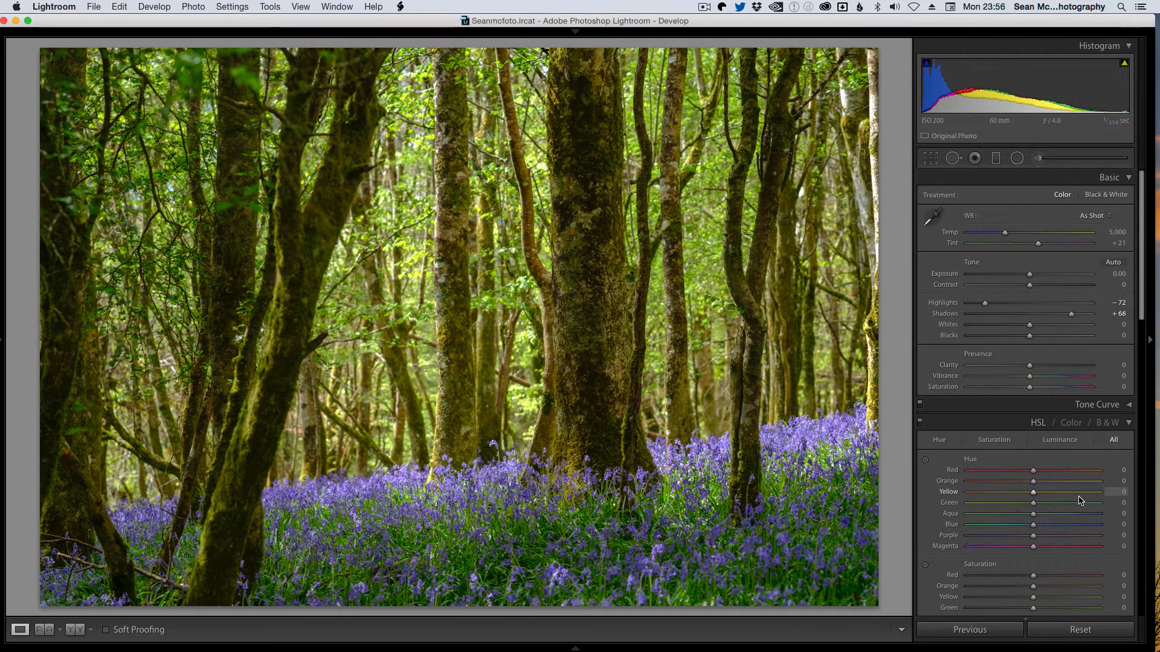
key("plus")
- Set Clarity to +32 and compare the photo side by side with its before version
key("period")
key("period")
key("period")
key("plus")
key("plus")
key("plus")
key("plus")
key("plus")
key("plus")
key("plus")
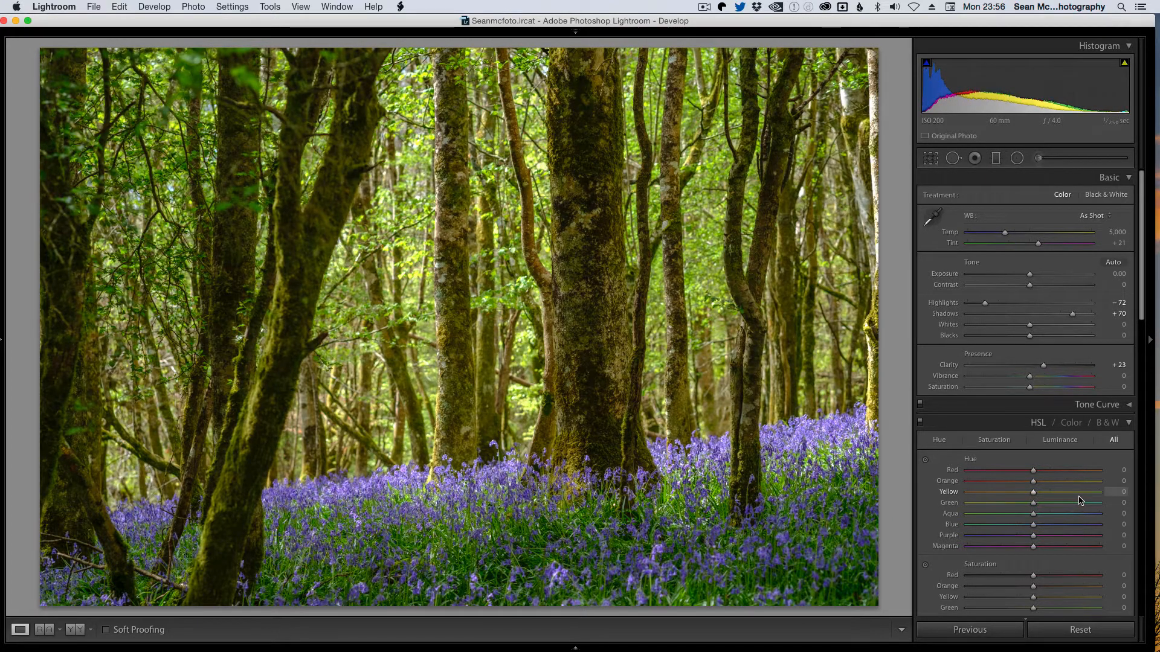
key("plus")
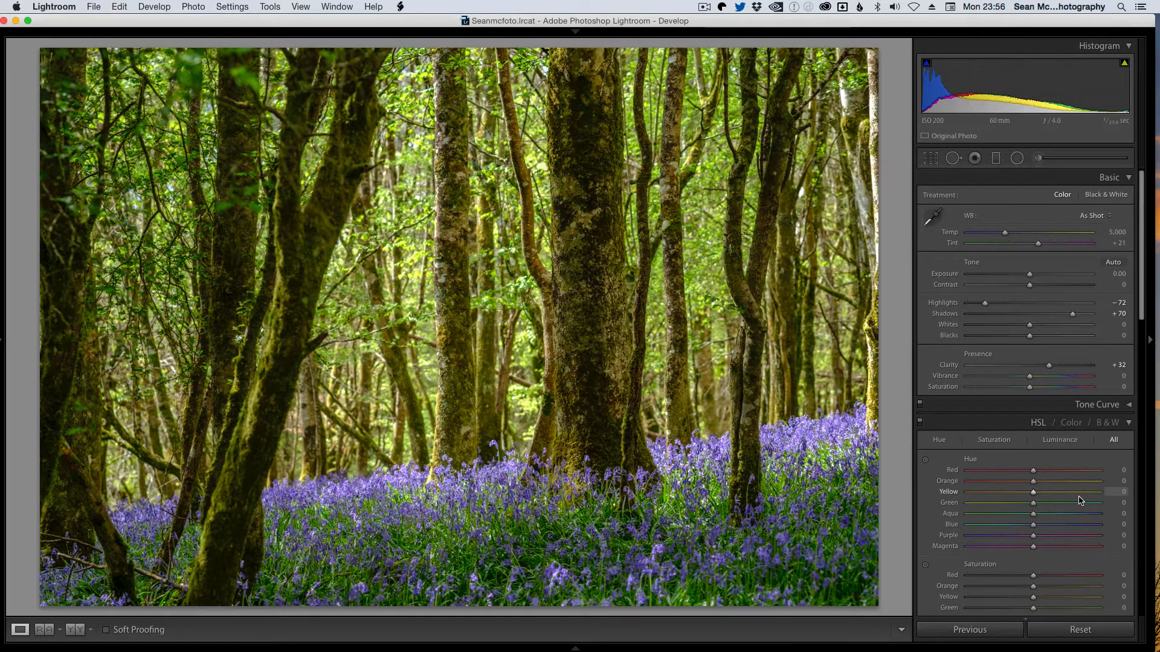
key("y")
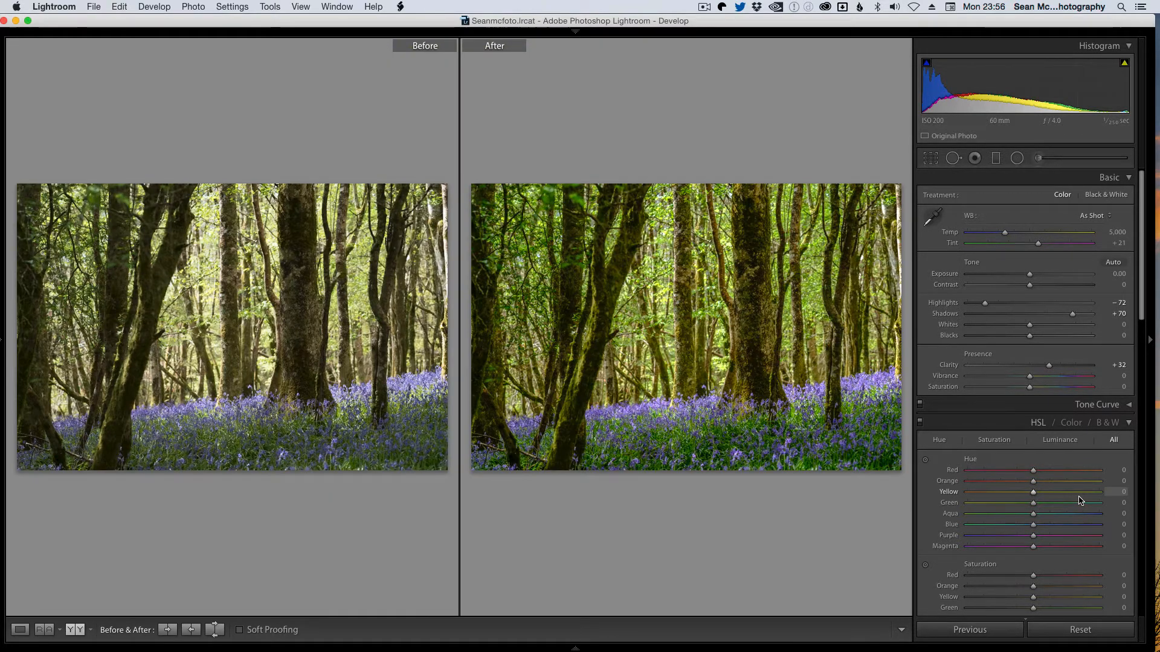
key("y")
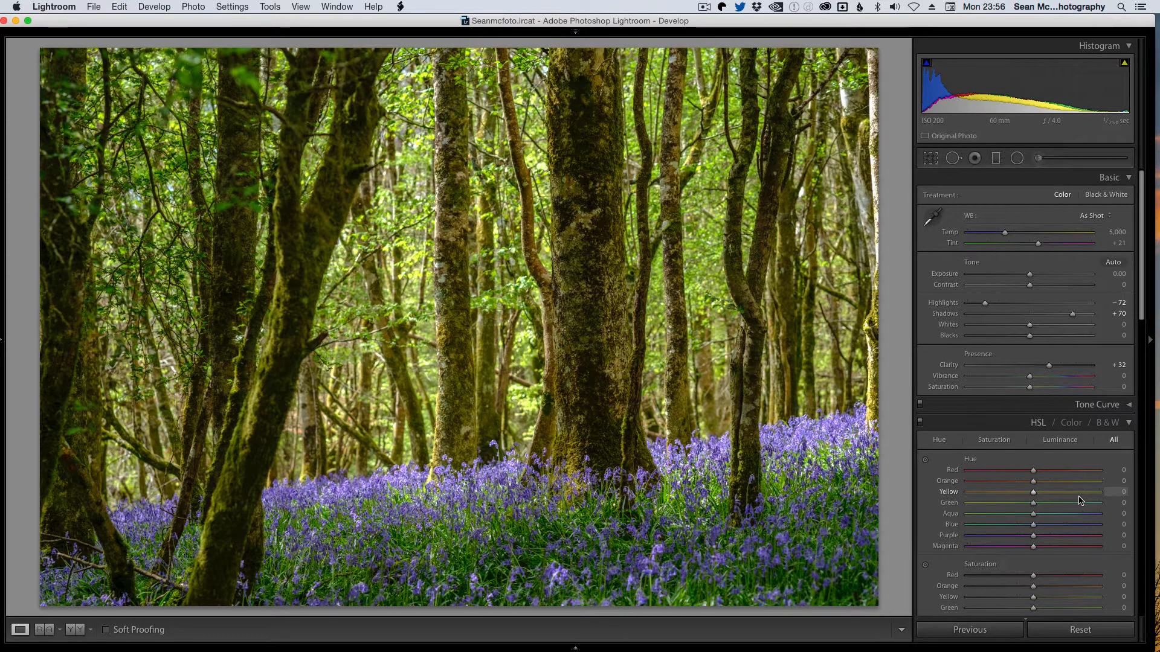
- Raise the photo's Vibrance to +12
key("equal")
key("equal")
key("equal")
key("equal")
key("equal")
key("equal")
key("equal")
key("equal")
- Raise the photo's overall Saturation to +15
key("period")
key("equal")
key("equal")
key("equal")
key("equal")
key("equal")
key("equal")
key("equal")
key("equal")
key("equal")
key("equal")
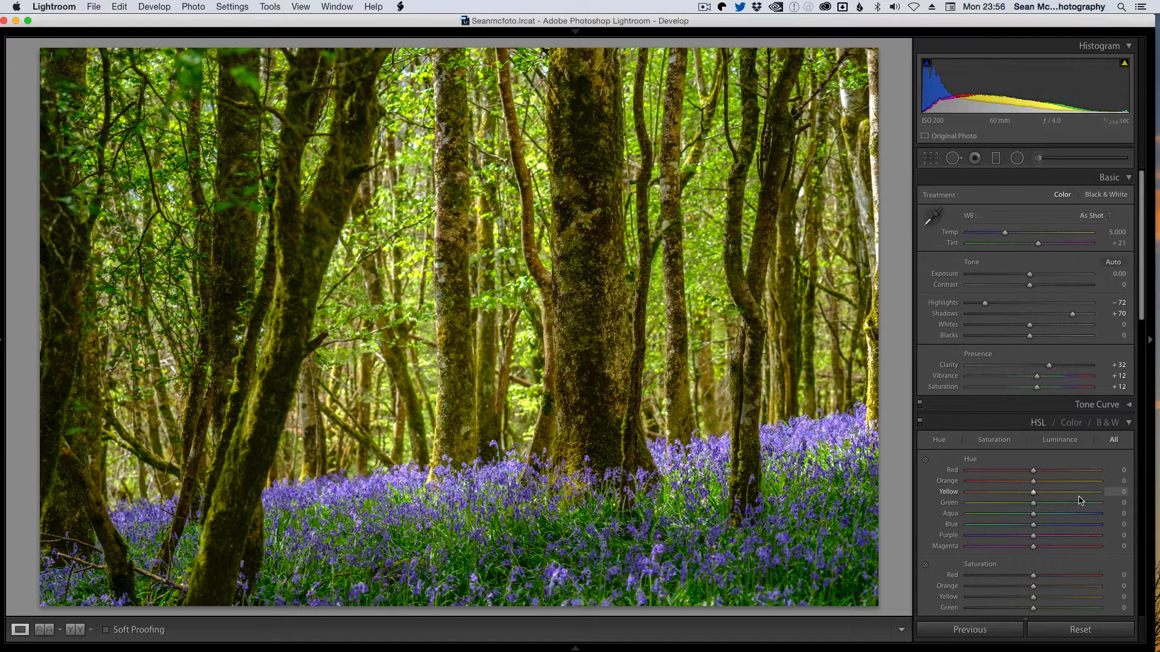
key("equal")
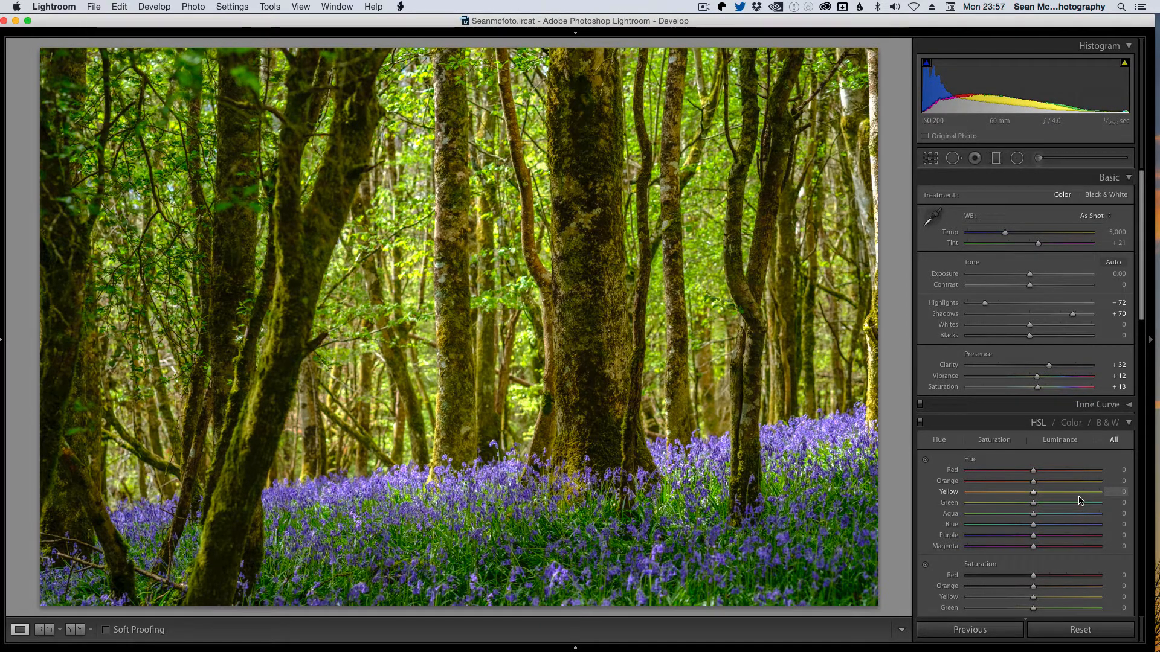
key("equal")
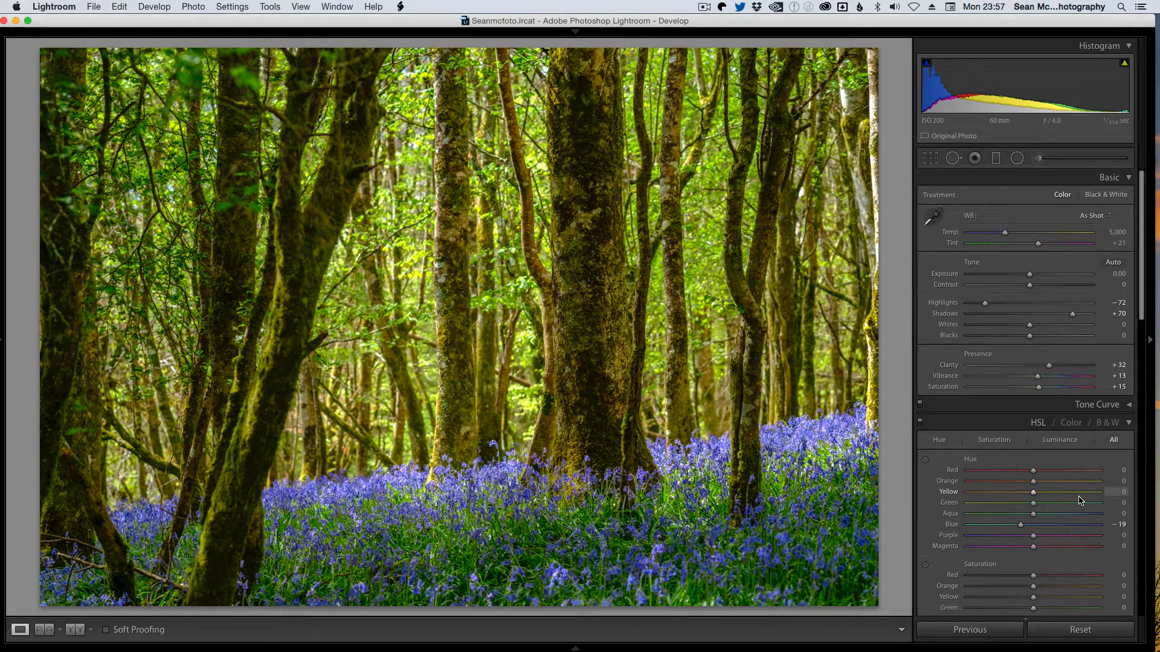
- Shift the HSL hue of the yellows to +21 and set Dehaze to +10
scroll(1080, 501, "up", 6)
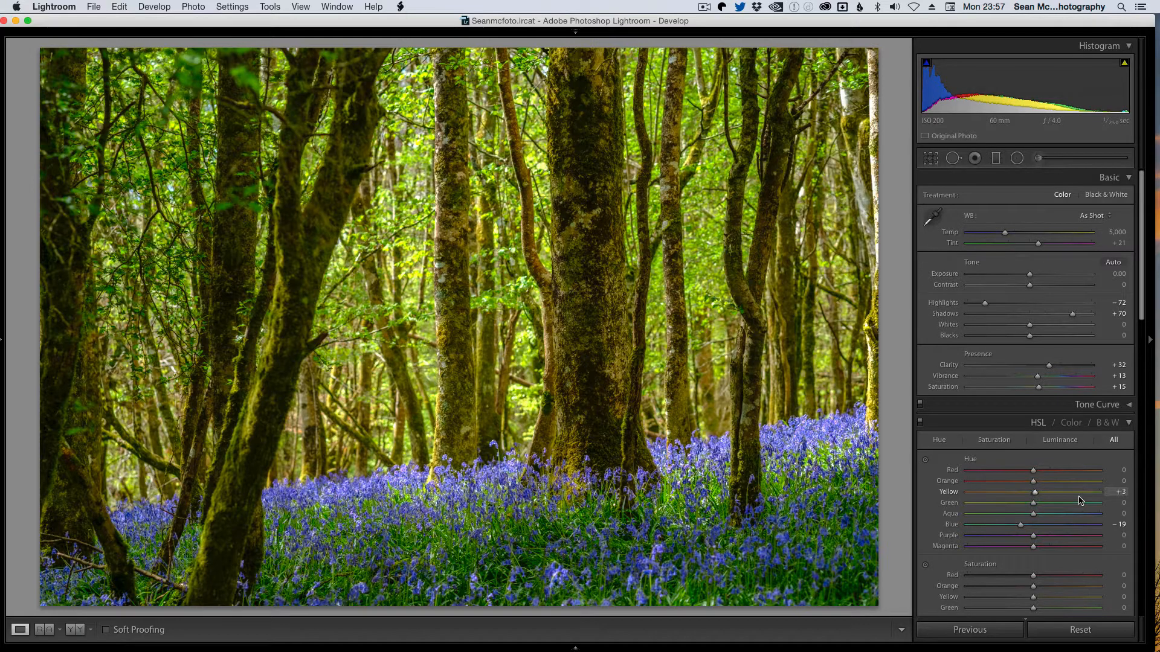
scroll(1080, 500, "up", 4)
scroll(1080, 500, "up", 3)
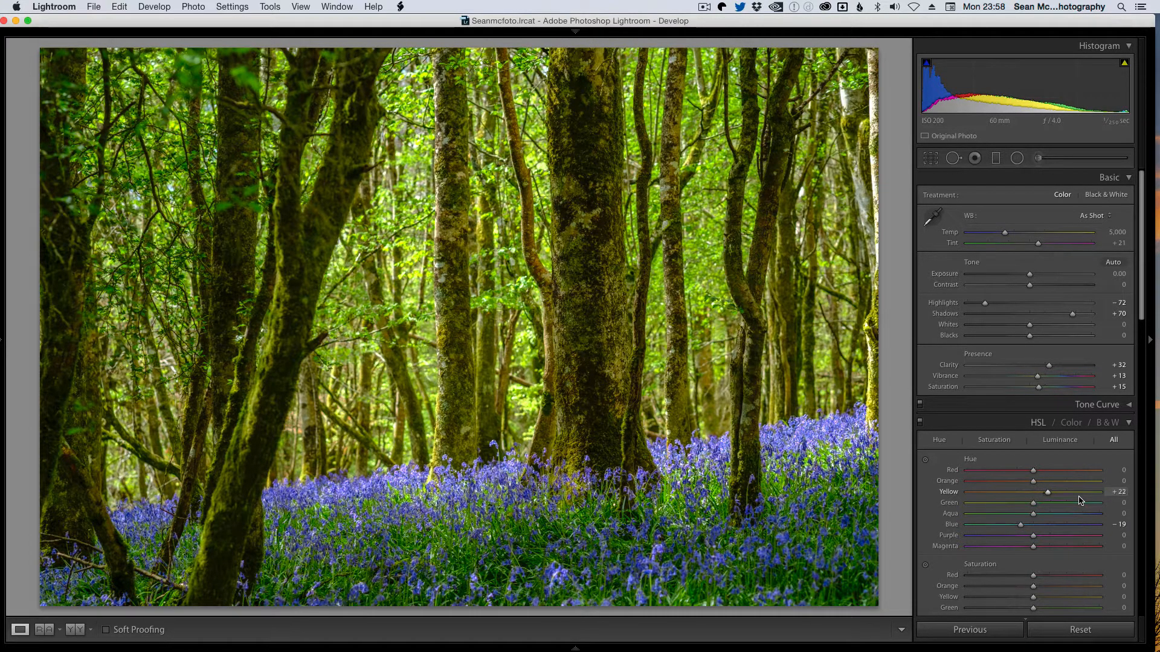
key("Down")
scroll(1081, 500, "down", 10)
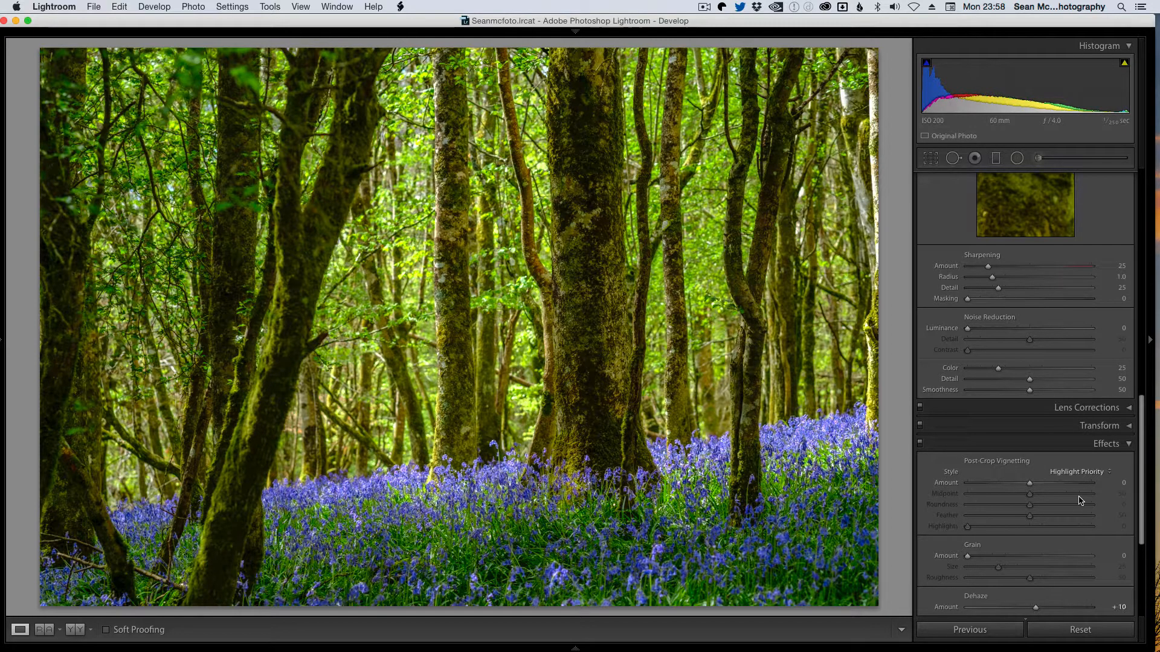
- Brighten the photo by raising Exposure to +0.32
key("equal")
key("equal")
key("equal")
key("equal")
key("equal")
scroll(1080, 500, "up", 10)
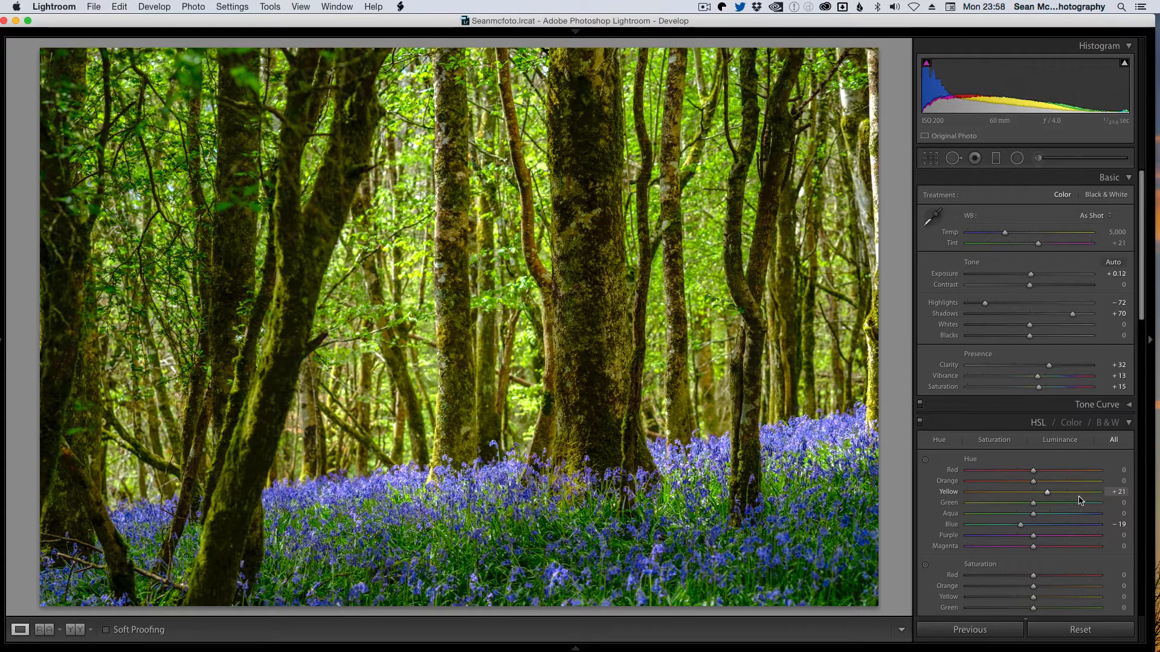
key("equal")
key("equal")
key("equal")
key("equal")
key("equal")
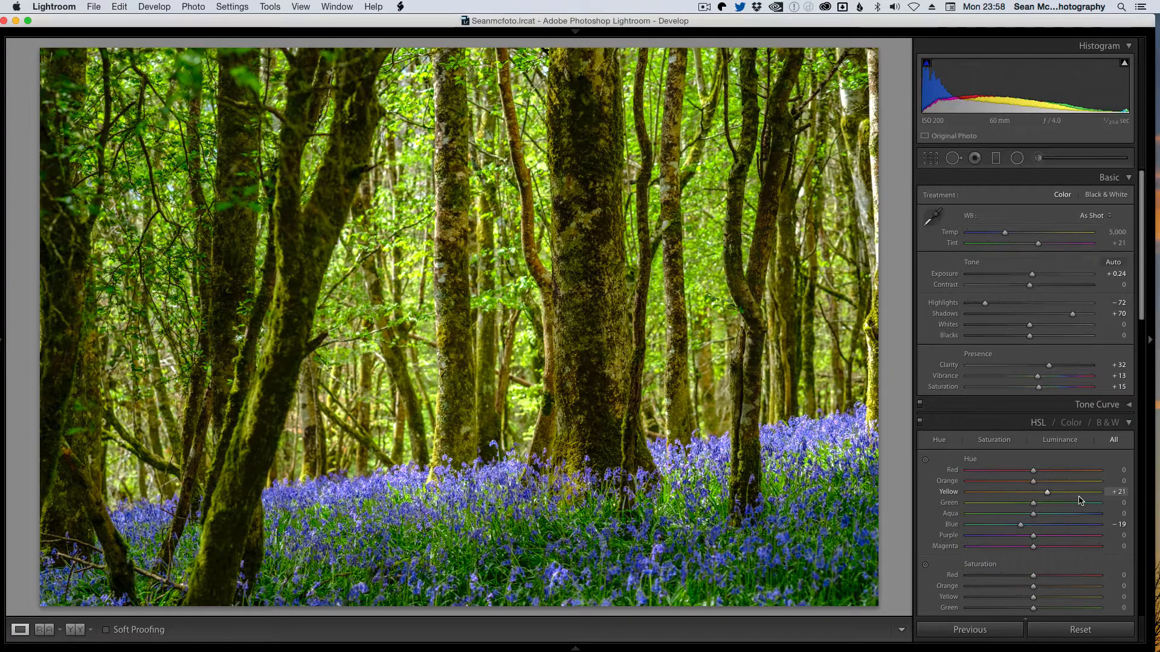
key("equal")
key("equal")
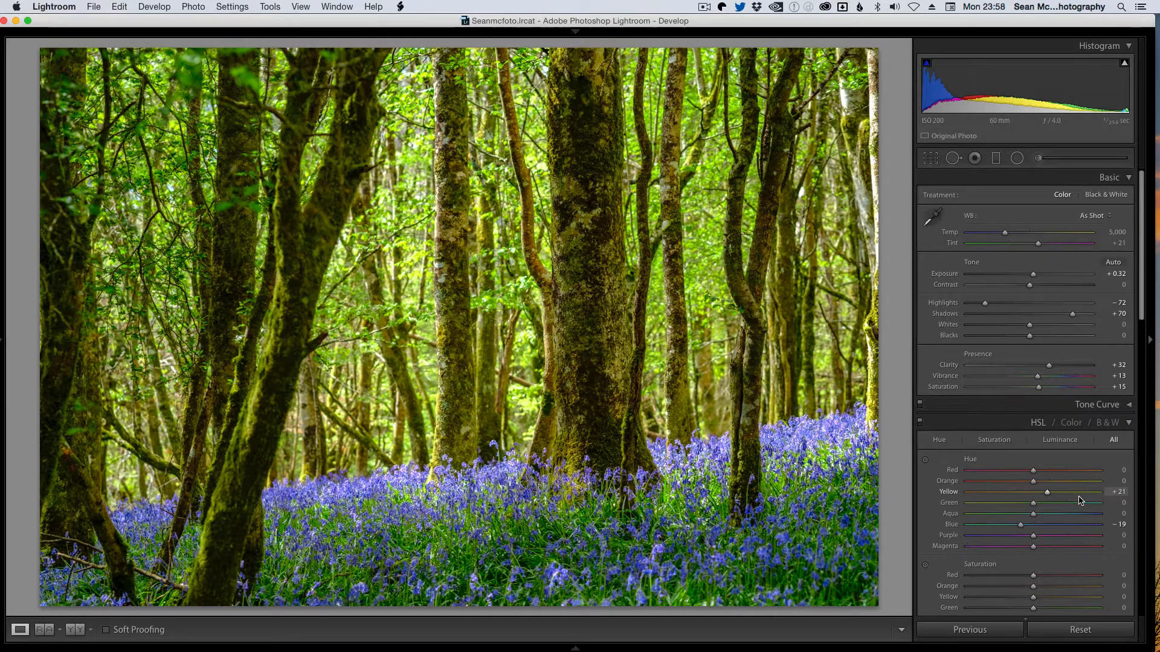
- Lower the Whites to -10
key("minus")
key("minus")
key("minus")
key("minus")
key("minus")
key("minus")
key("minus")
key("minus")
key("minus")
key("minus")
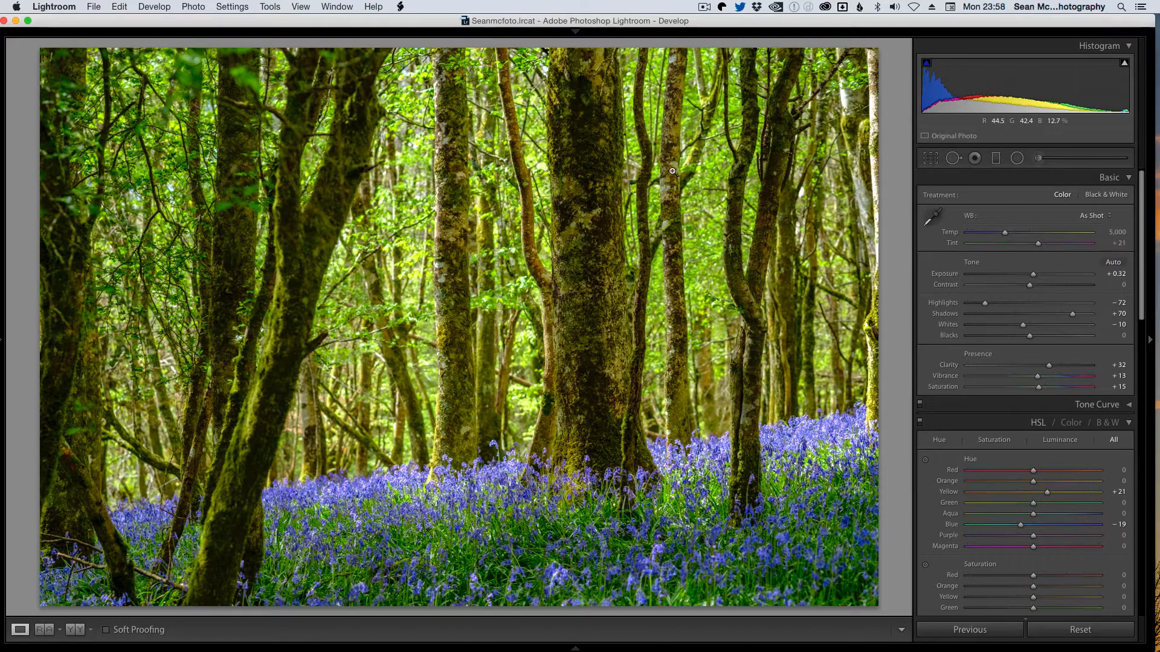
- Crop the photo slightly in from its right edge at the original aspect ratio to remove the bright trunk there
key("r")
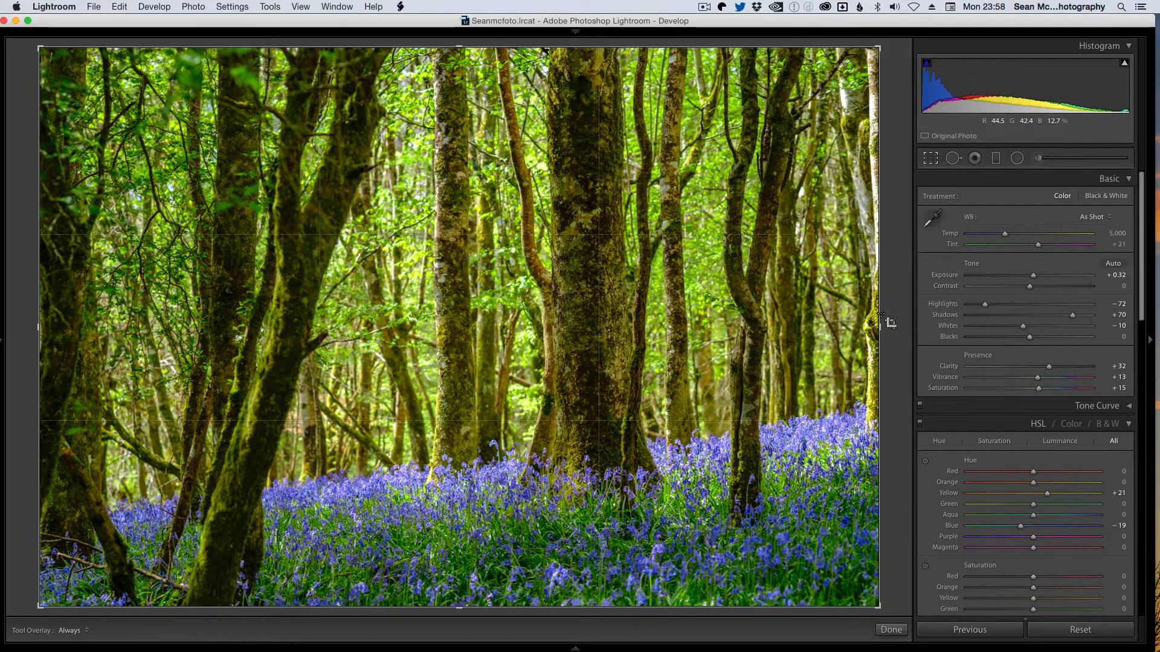
left_click_drag(882, 327, 870, 325)
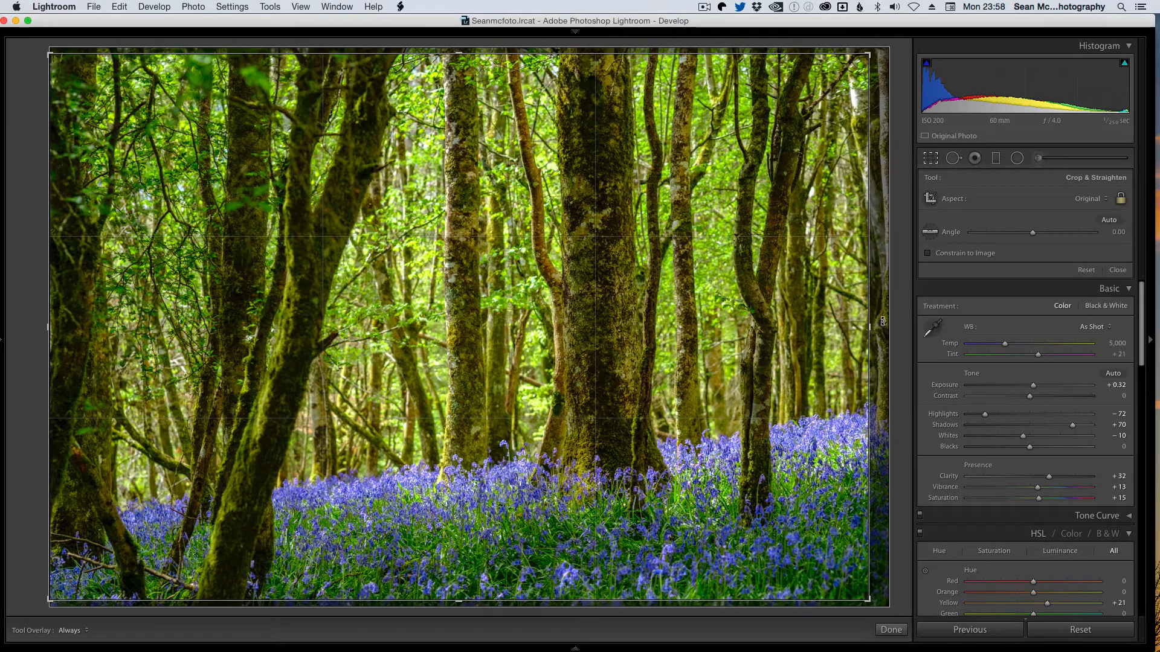
key("Return")
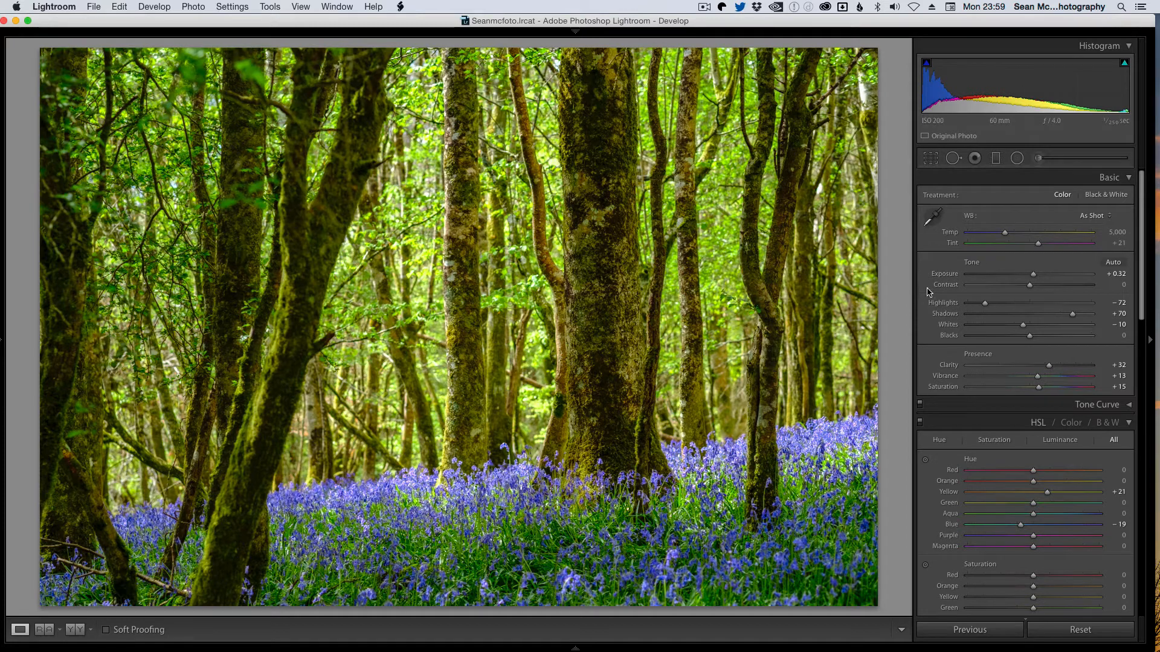
- Compare the edited bluebell photo with its before version, both side by side and full size
key("y")
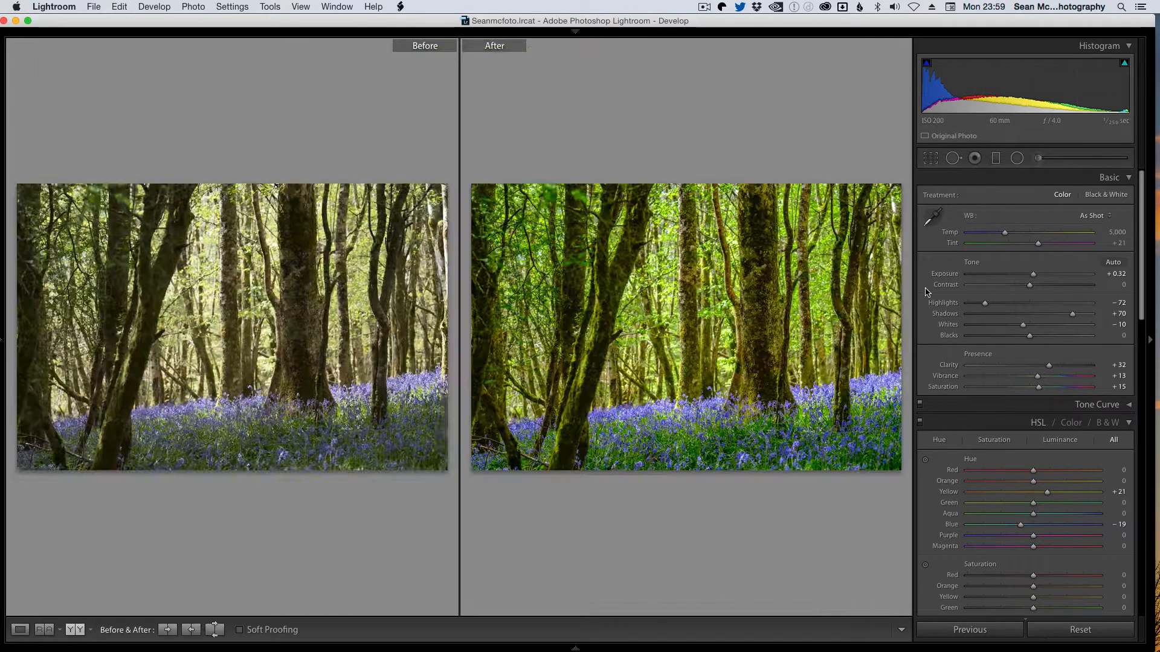
key("y")
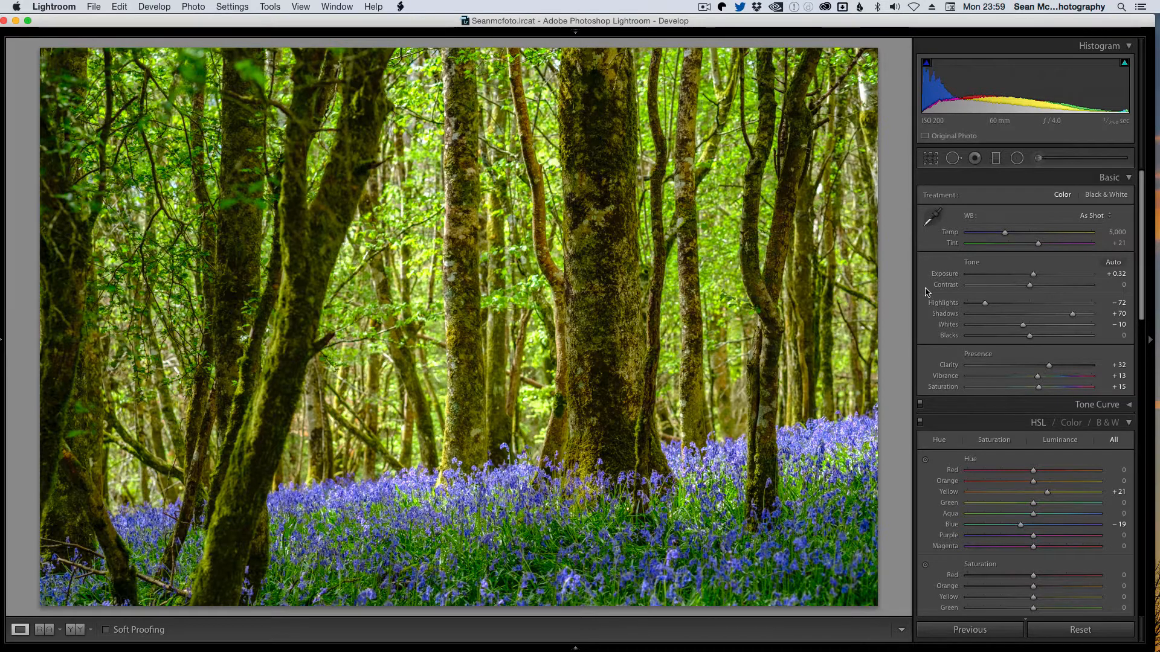
key("y")
key("y")
key("backslash")
key("backslash")
key("backslash")
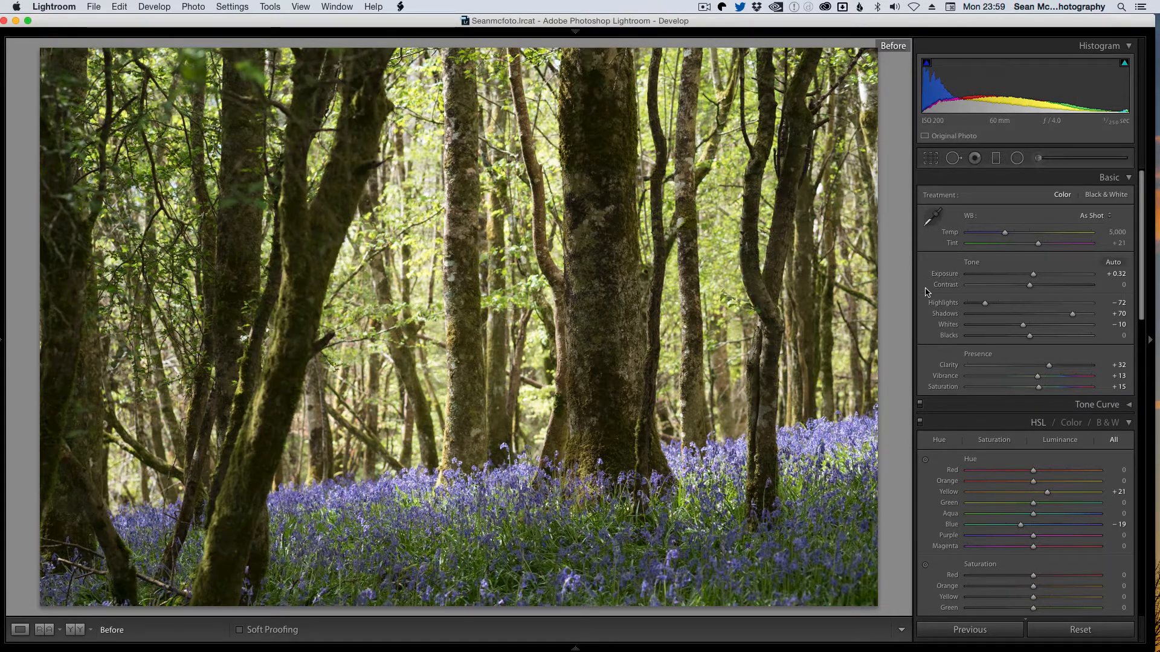
key("backslash")
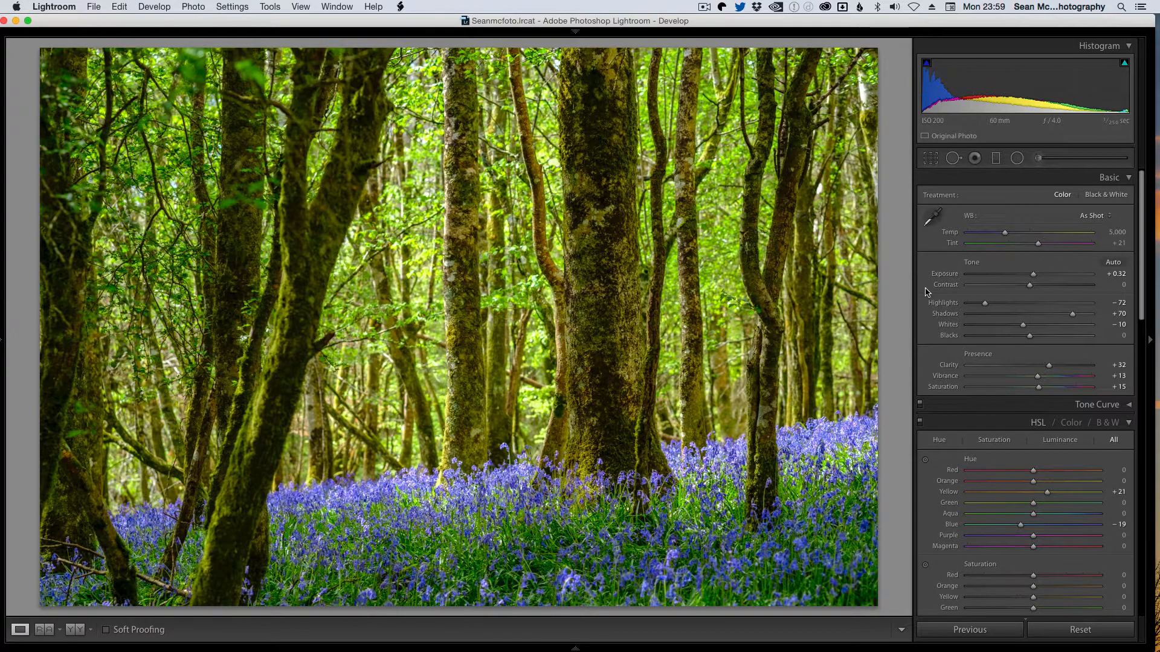